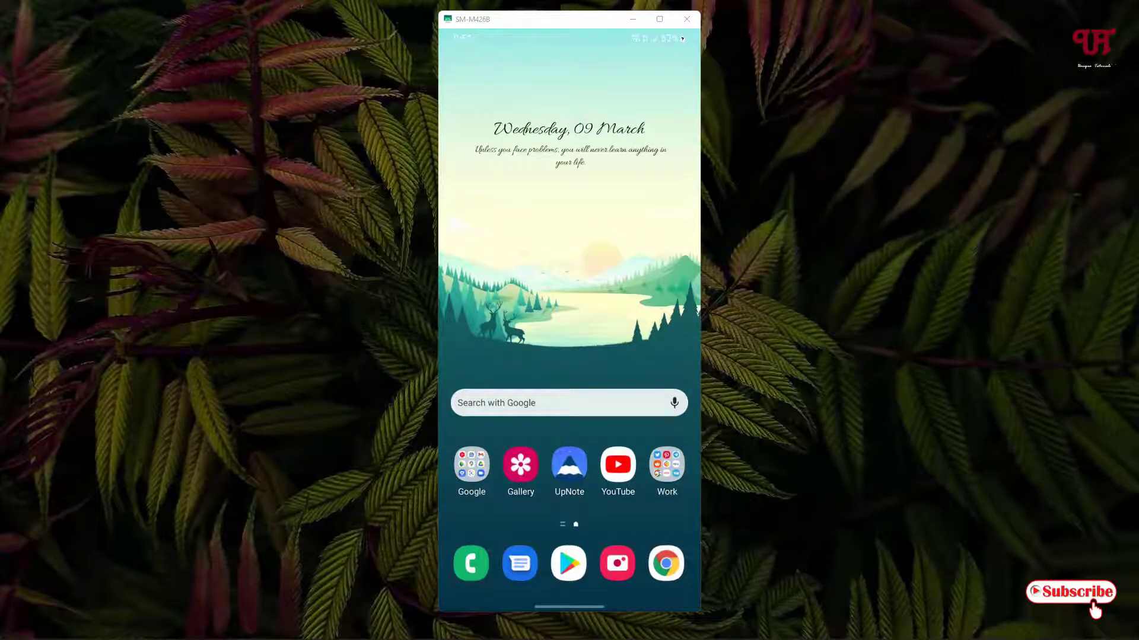
Find "floating apps" in the Play Store and install Floating Apps Free (multitasking)
click(568, 563)
click(580, 67)
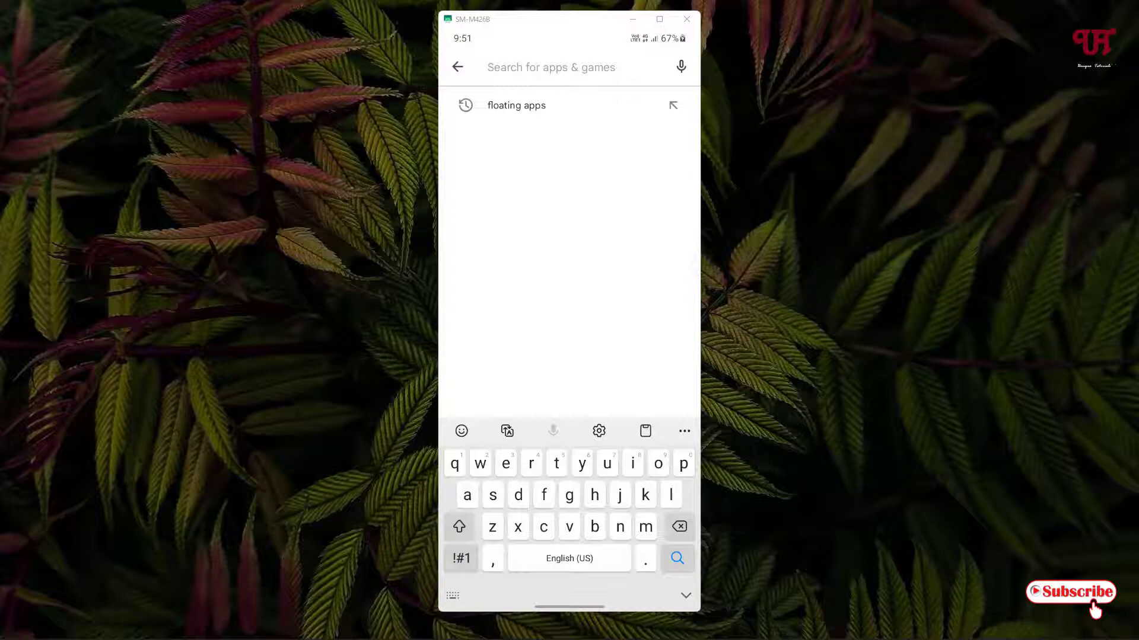
click(516, 105)
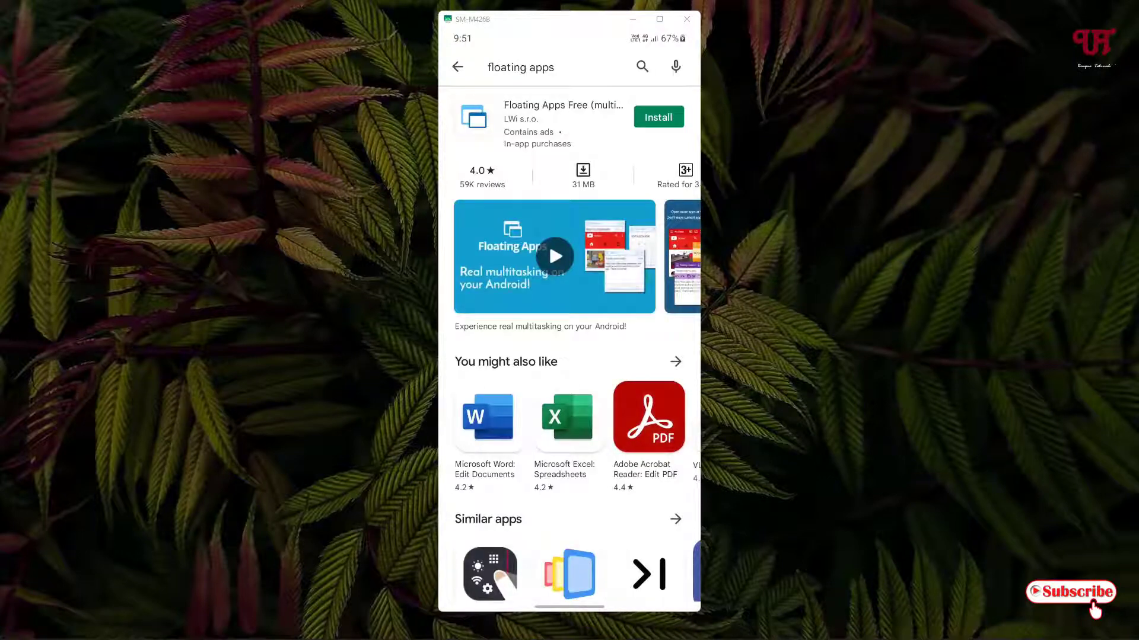
click(554, 117)
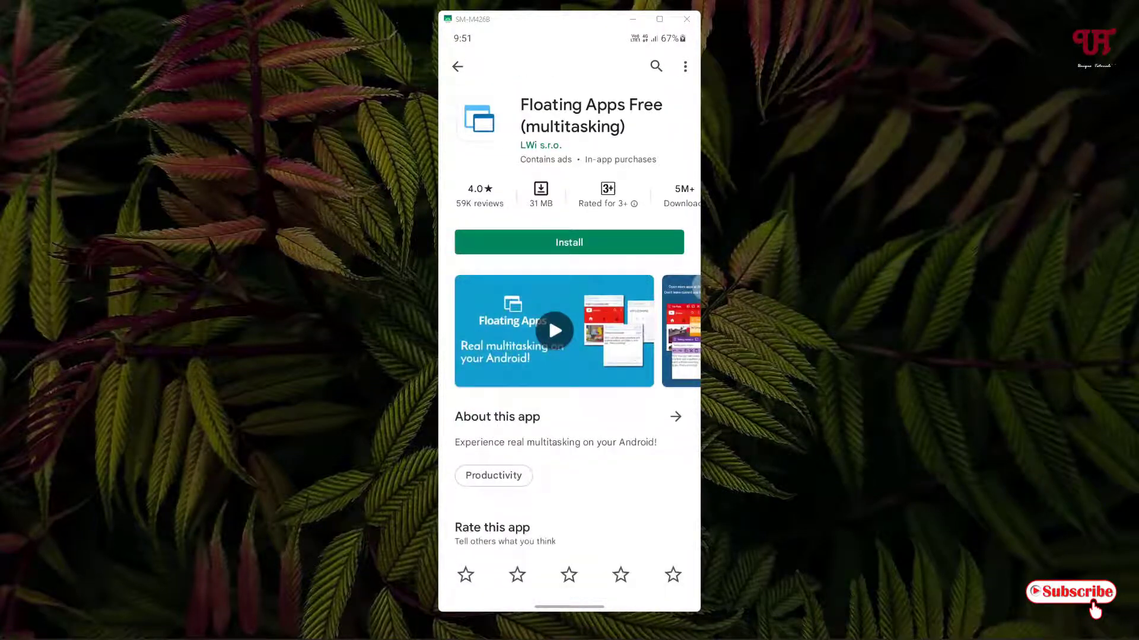
click(572, 243)
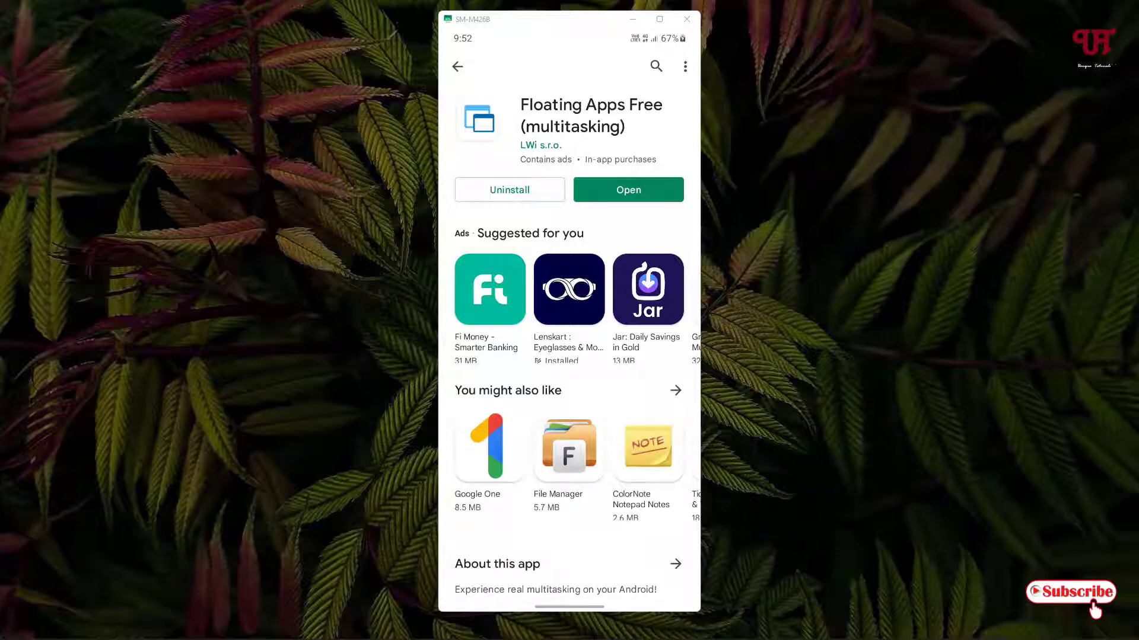
Open Floating Apps, advance its introduction to the required permissions, and grant it access to storage
click(638, 190)
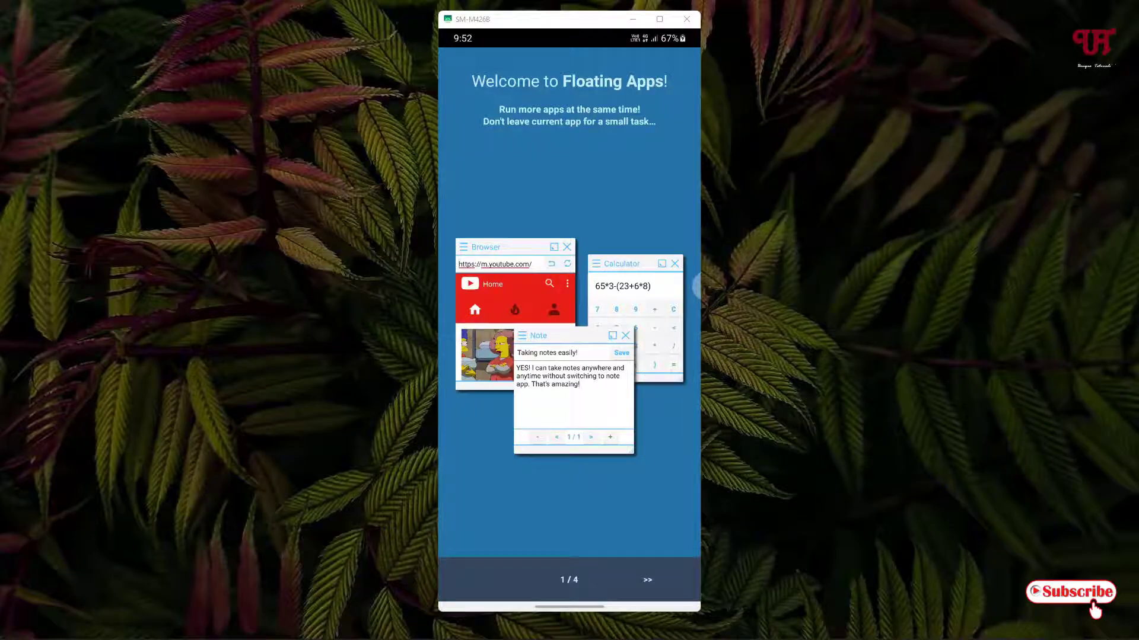
click(647, 580)
click(648, 579)
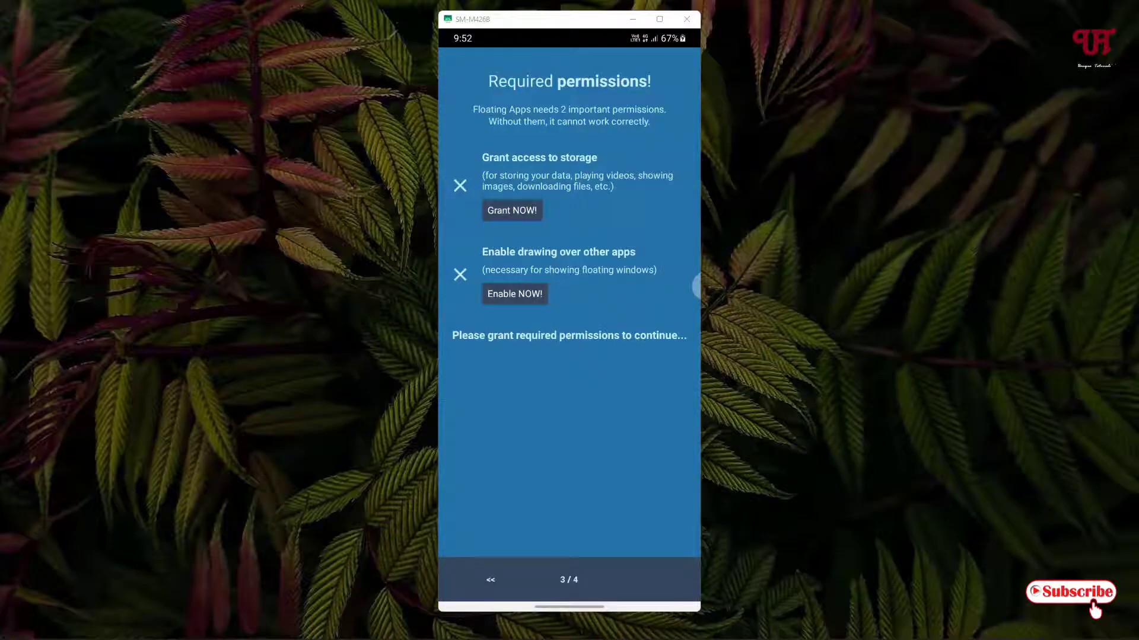
click(512, 210)
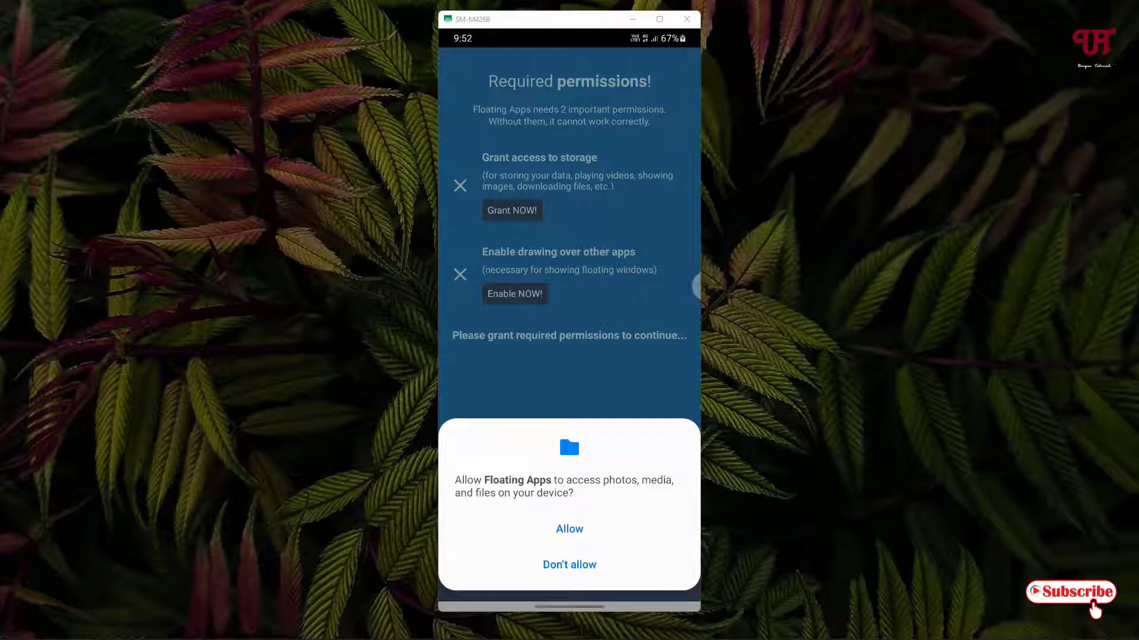
click(569, 529)
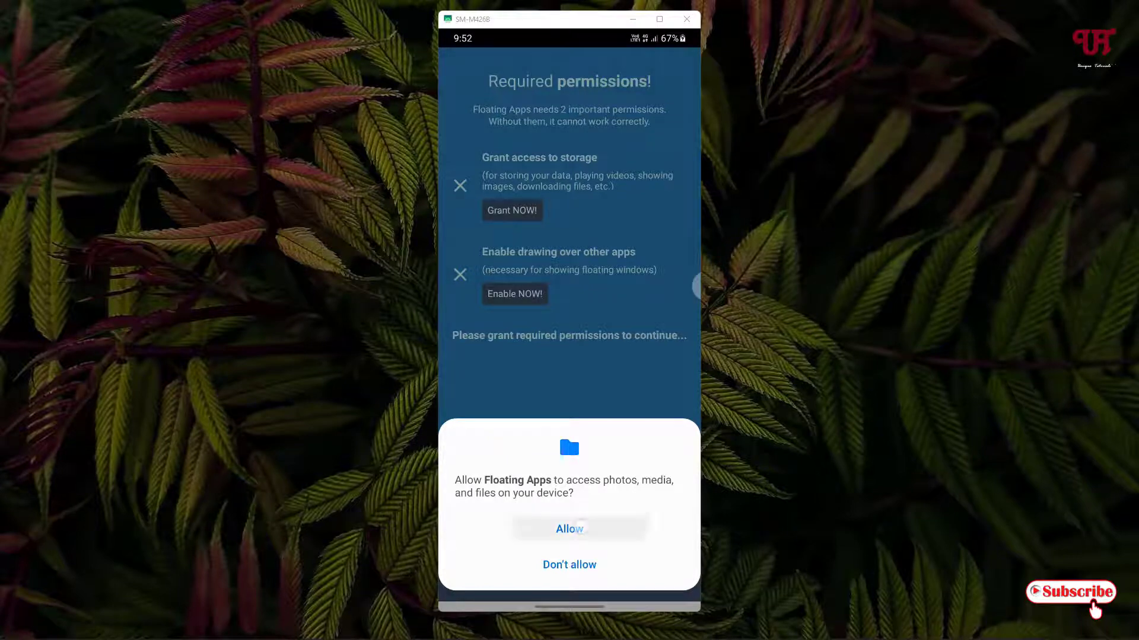
Allow Floating Apps to appear on top of other apps and return to its required permissions page
click(530, 268)
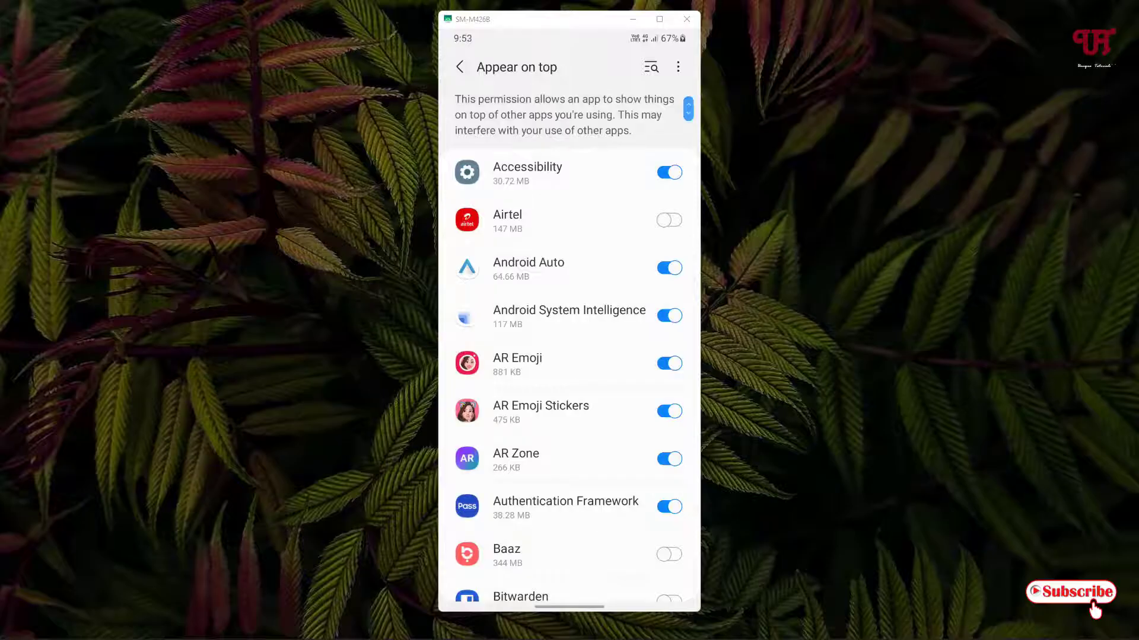
scroll(609, 362, down, 10)
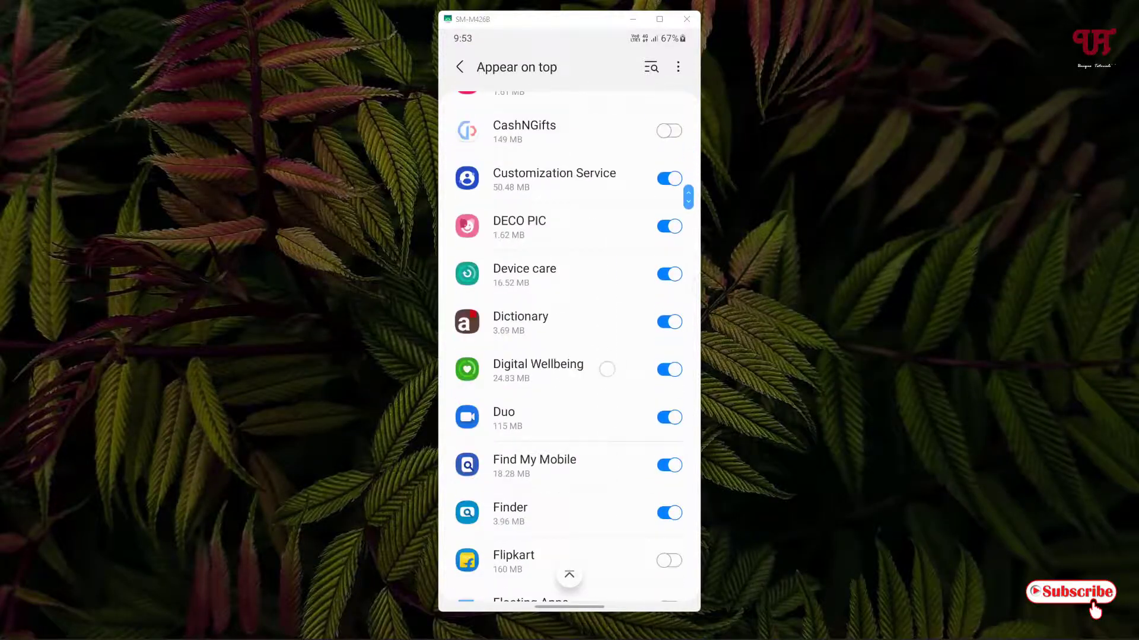
scroll(607, 369, down, 5)
click(593, 321)
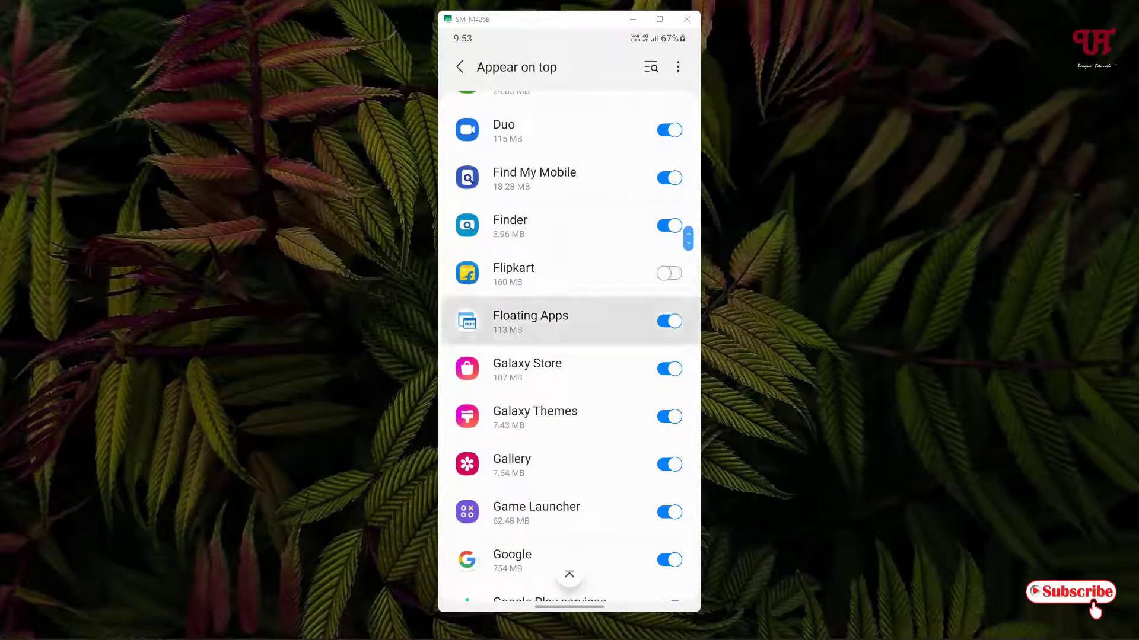
drag(696, 478, 650, 481)
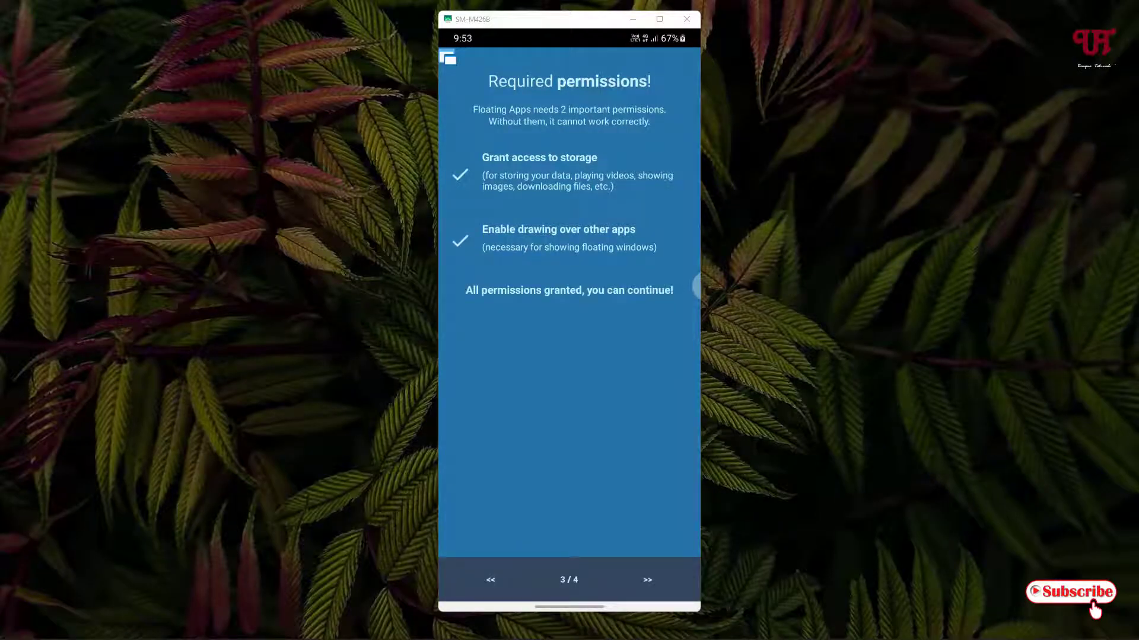
Finish the Floating Apps introduction and return to the phone's home screen
click(647, 580)
click(648, 579)
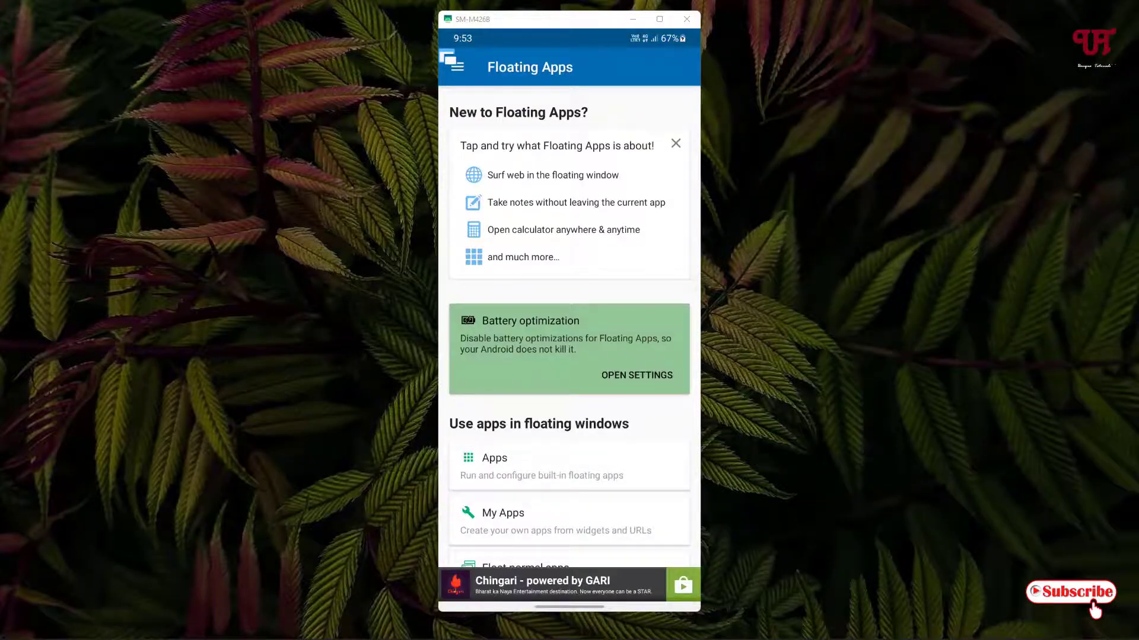
scroll(569, 326, down, 4)
scroll(570, 326, up, 4)
drag(569, 606, 569, 415)
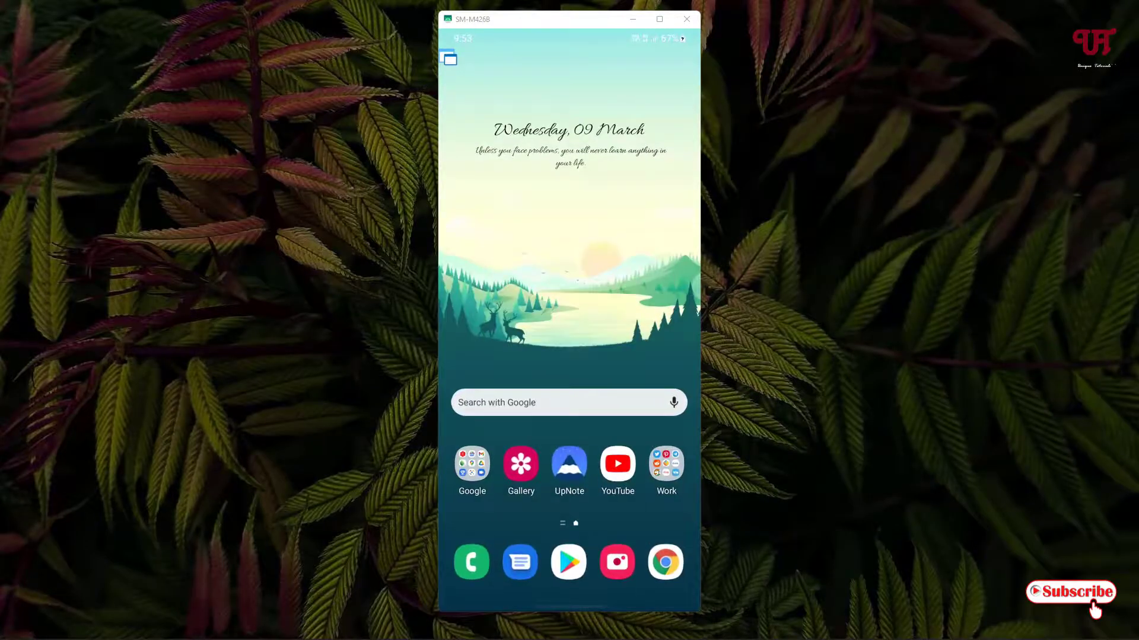
Move the floating icon to about mid-height of the home screen and open its list of applications
drag(449, 58, 460, 279)
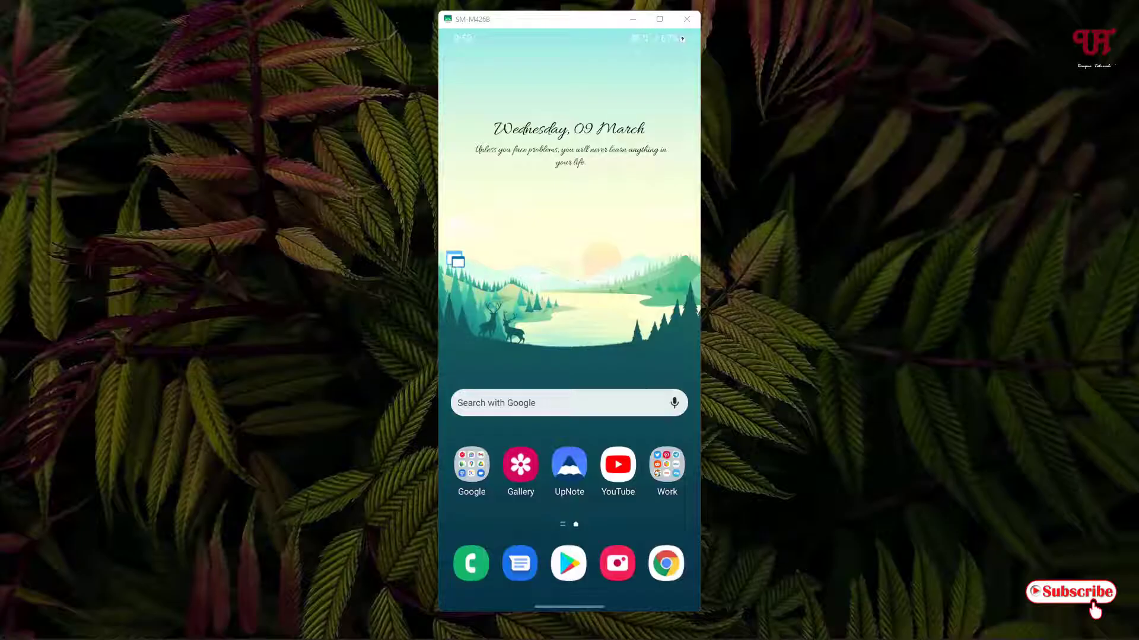
click(462, 280)
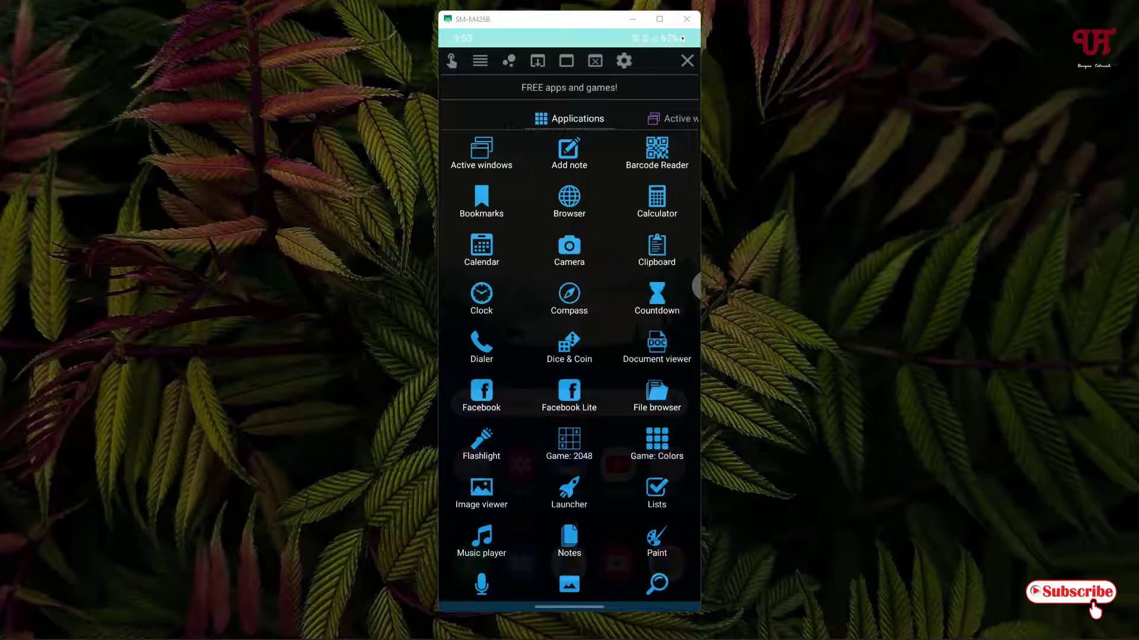
scroll(569, 356, down, 3)
scroll(570, 356, down, 4)
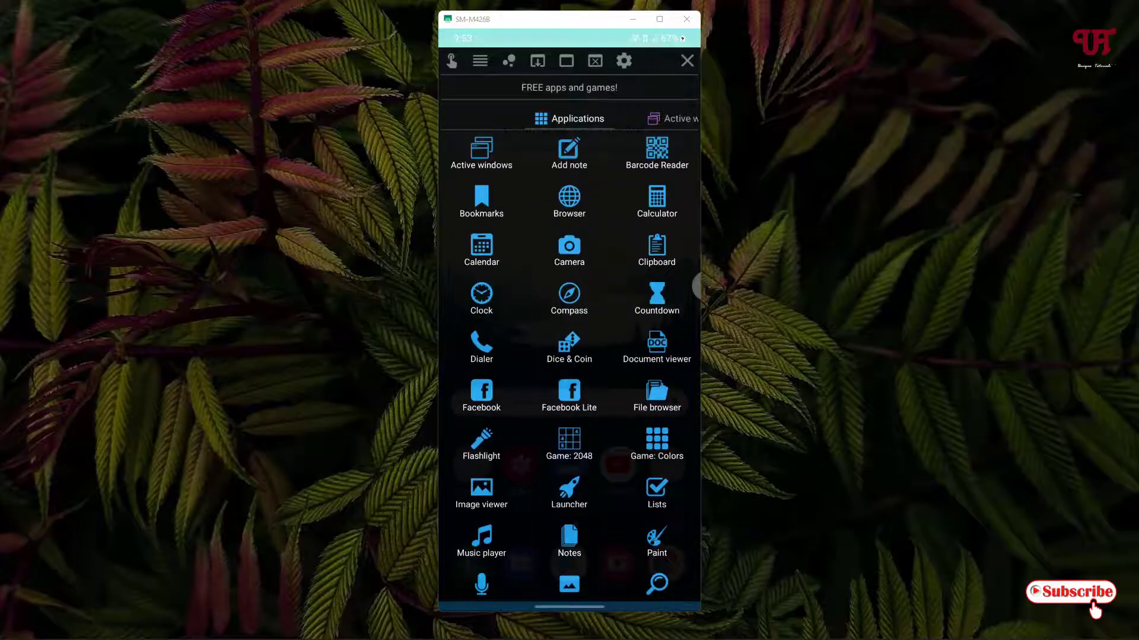
Switch the floating menu to Favorites and open the favorites list for editing
drag(606, 117, 673, 127)
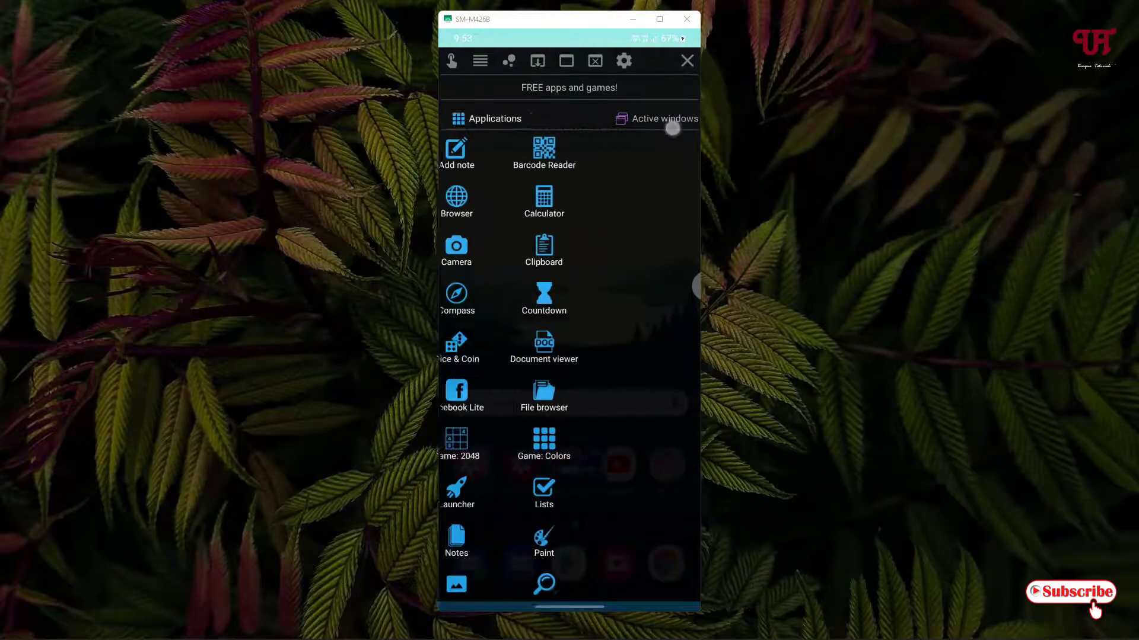
drag(589, 121, 551, 127)
drag(629, 122, 571, 125)
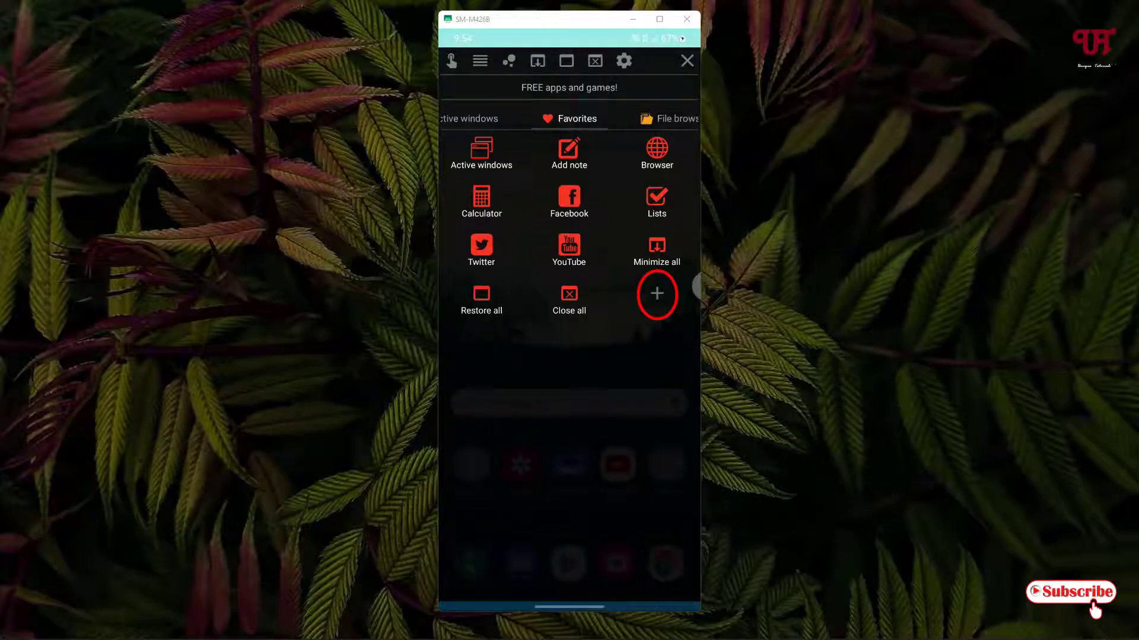
click(657, 293)
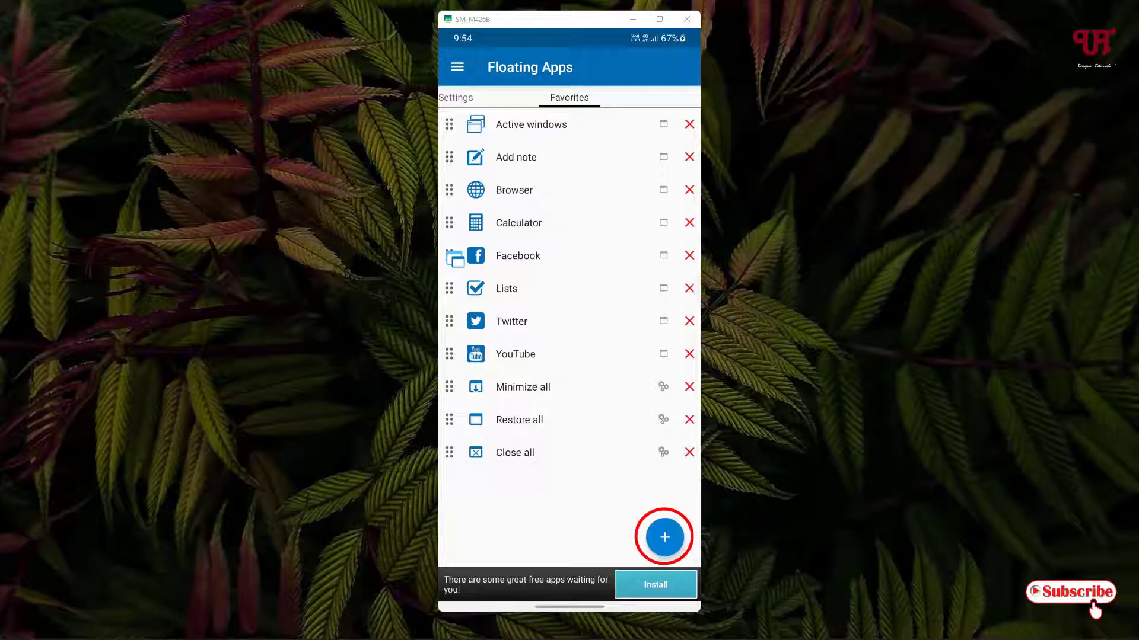
Add the installed Chrome app to the favorites
click(664, 537)
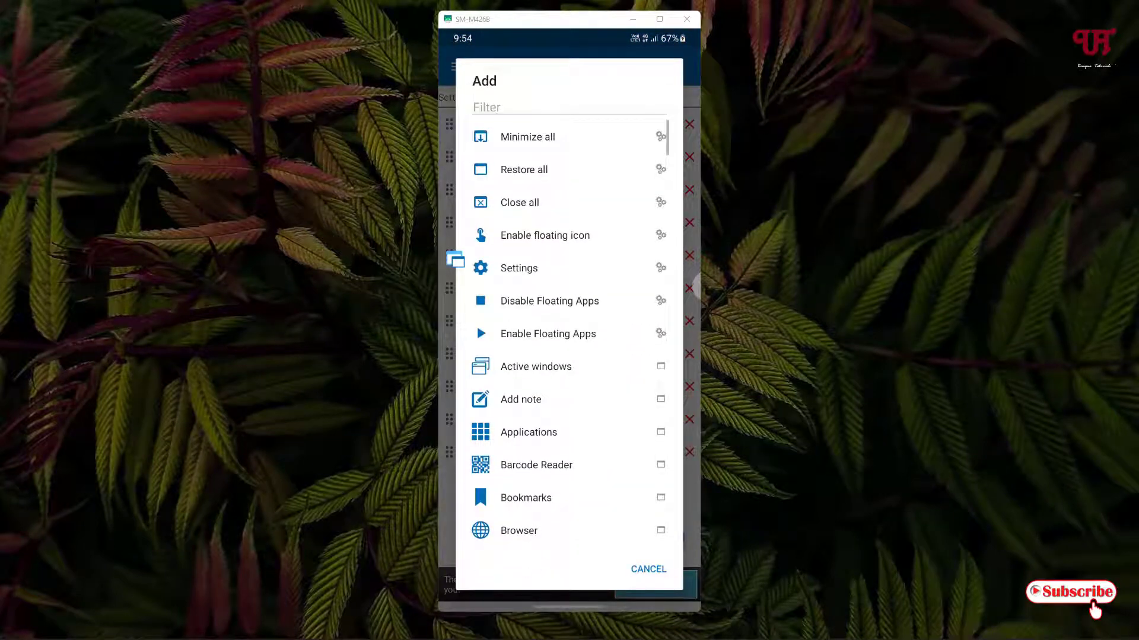
scroll(569, 332, down, 20)
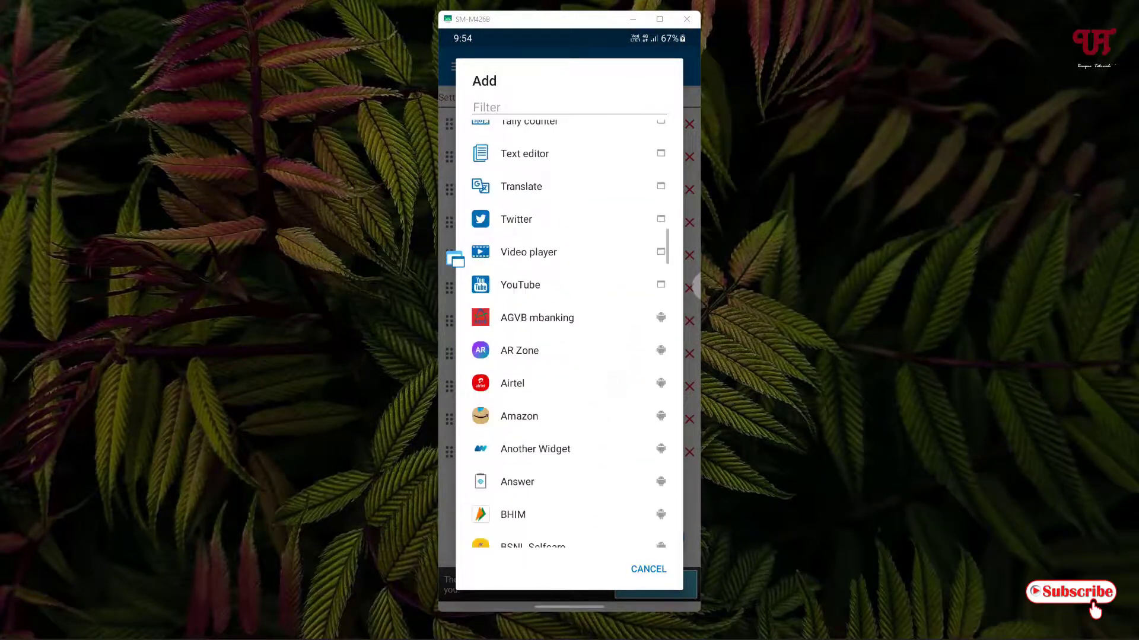
scroll(569, 333, down, 2)
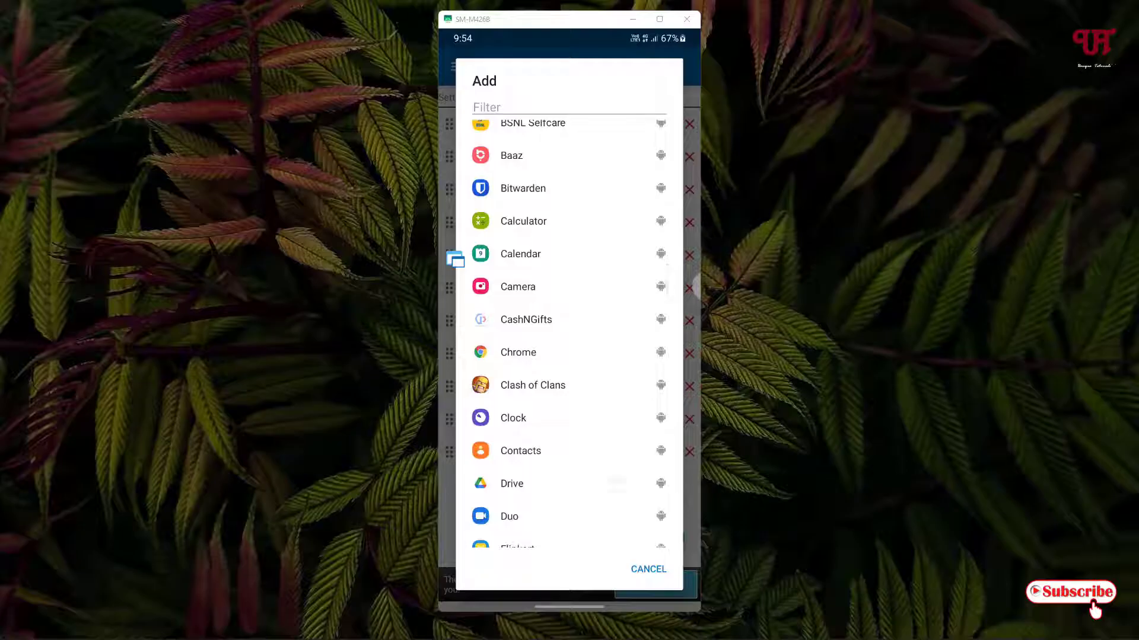
scroll(568, 333, down, 2)
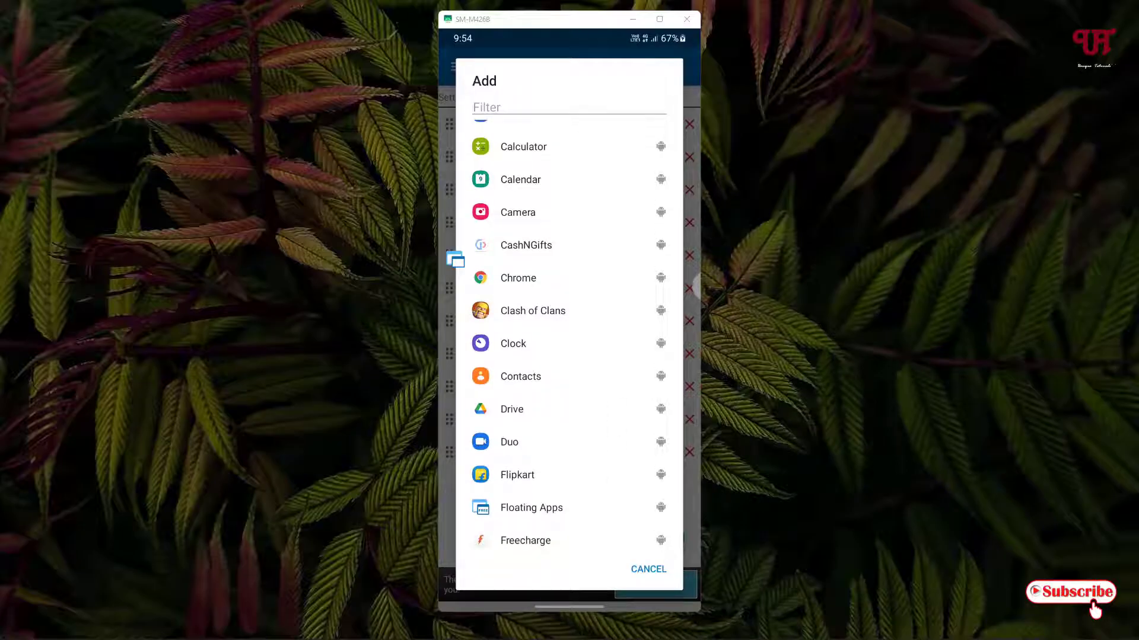
scroll(568, 333, down, 3)
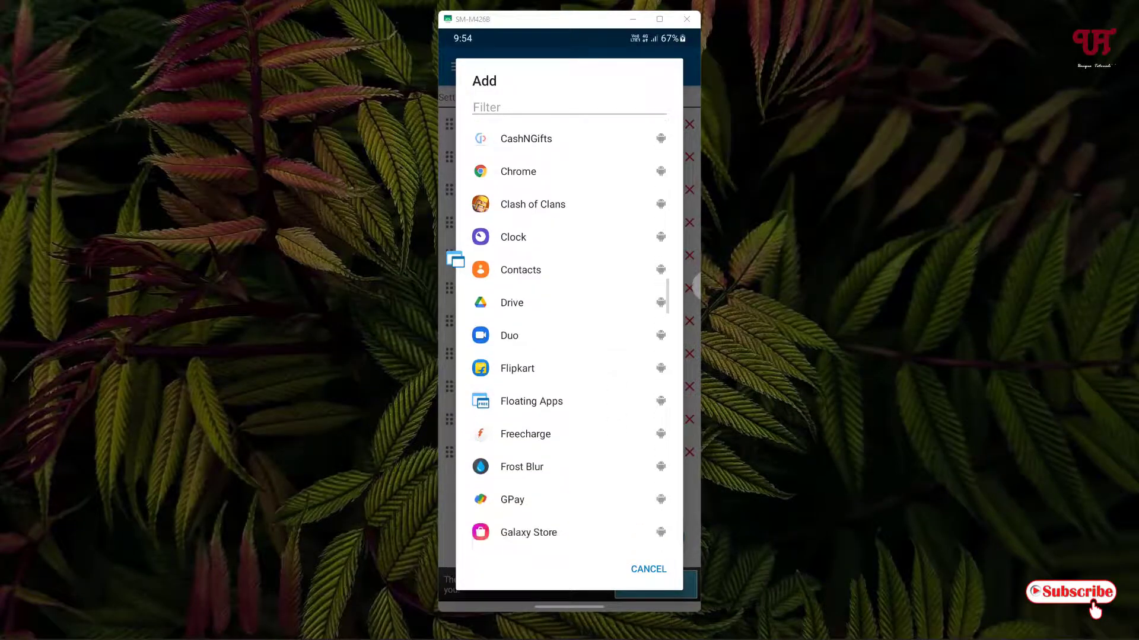
scroll(568, 333, up, 3)
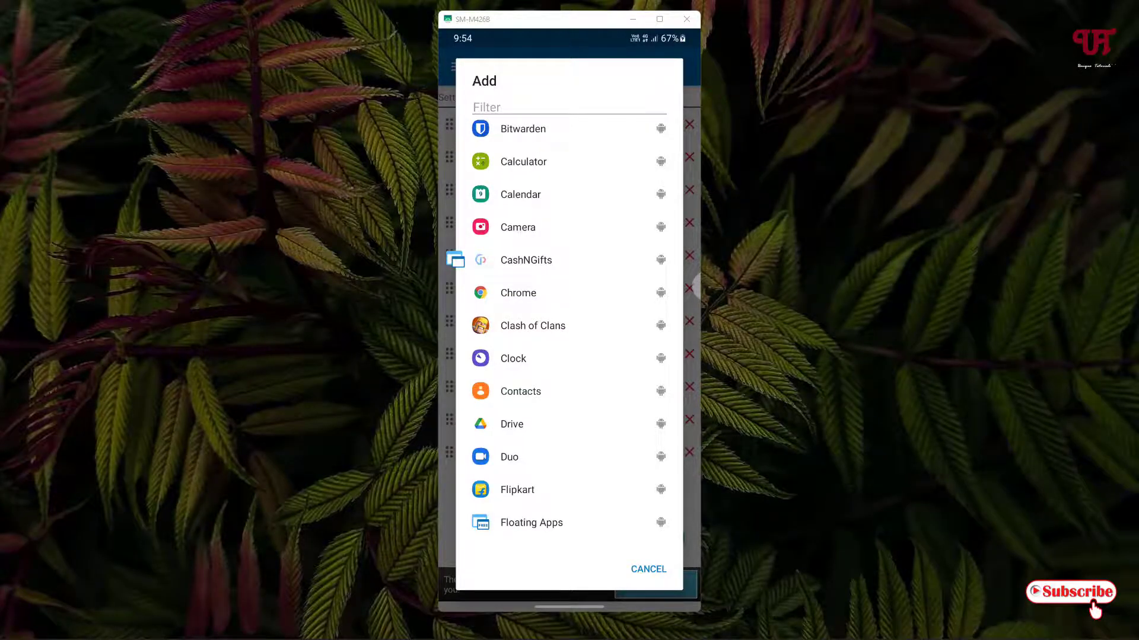
click(518, 293)
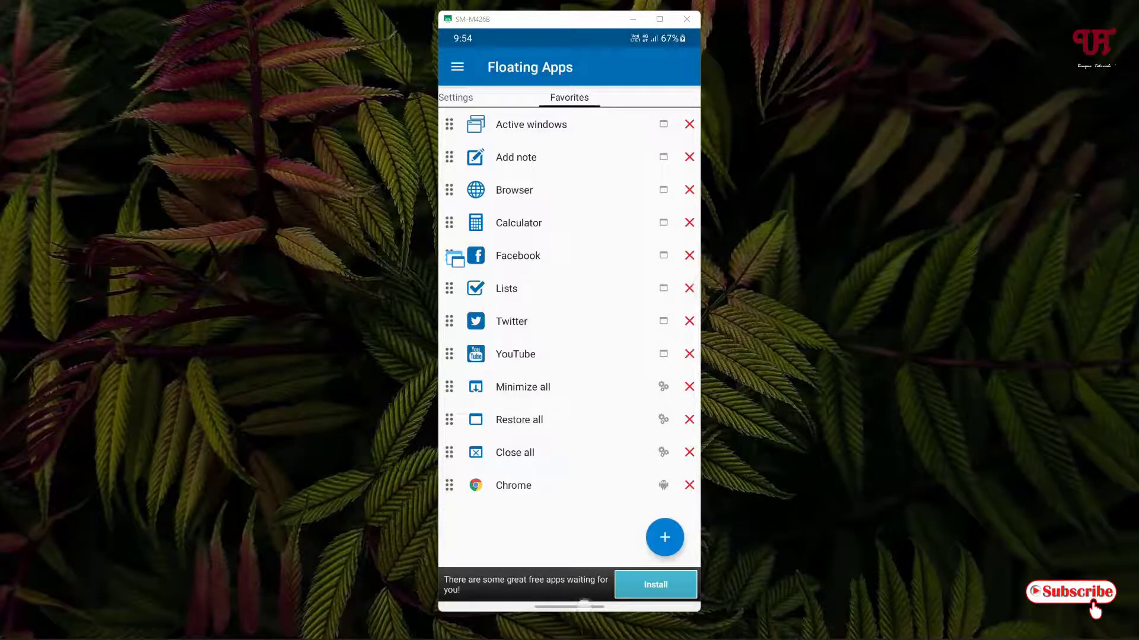
Return to the home screen and launch Chrome in a floating window from the floating menu's Favorites
drag(584, 606, 584, 451)
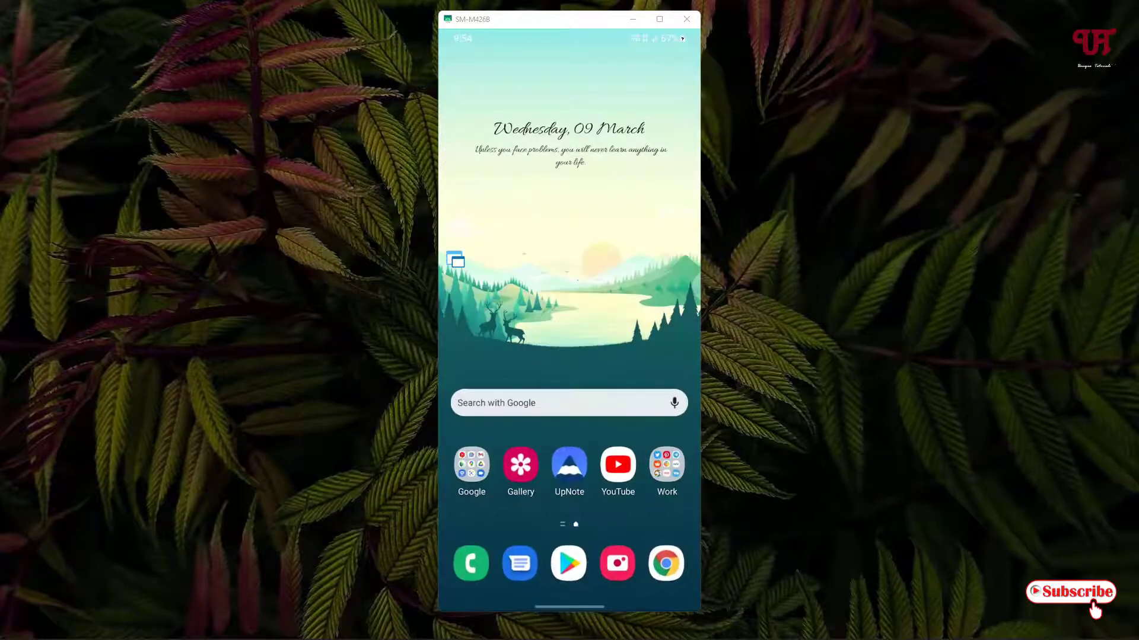
click(456, 259)
click(639, 119)
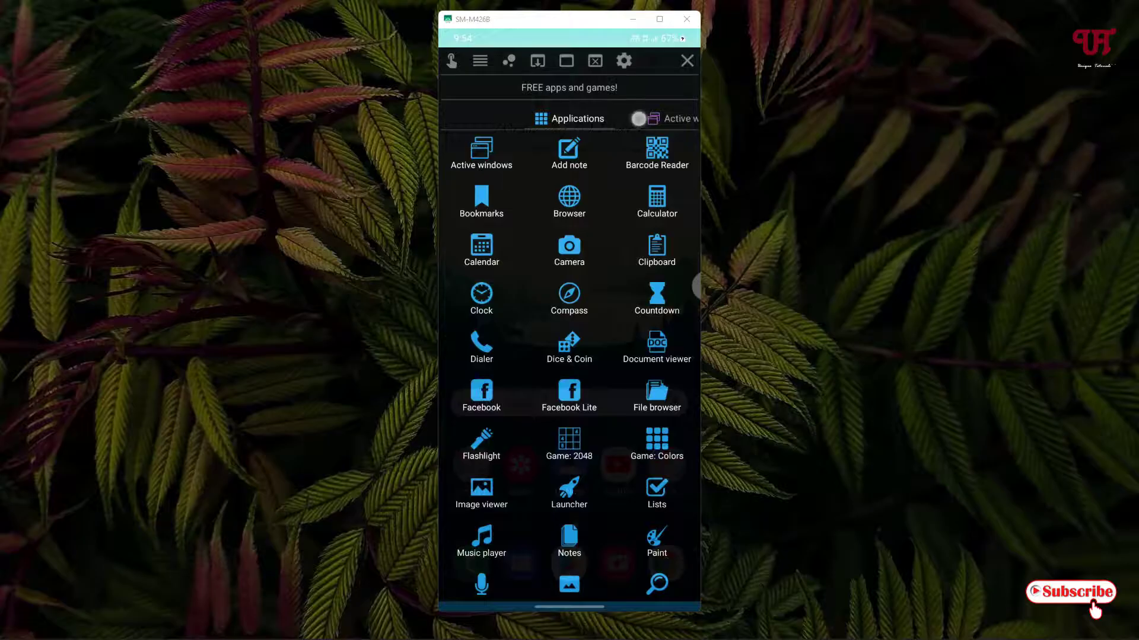
click(678, 119)
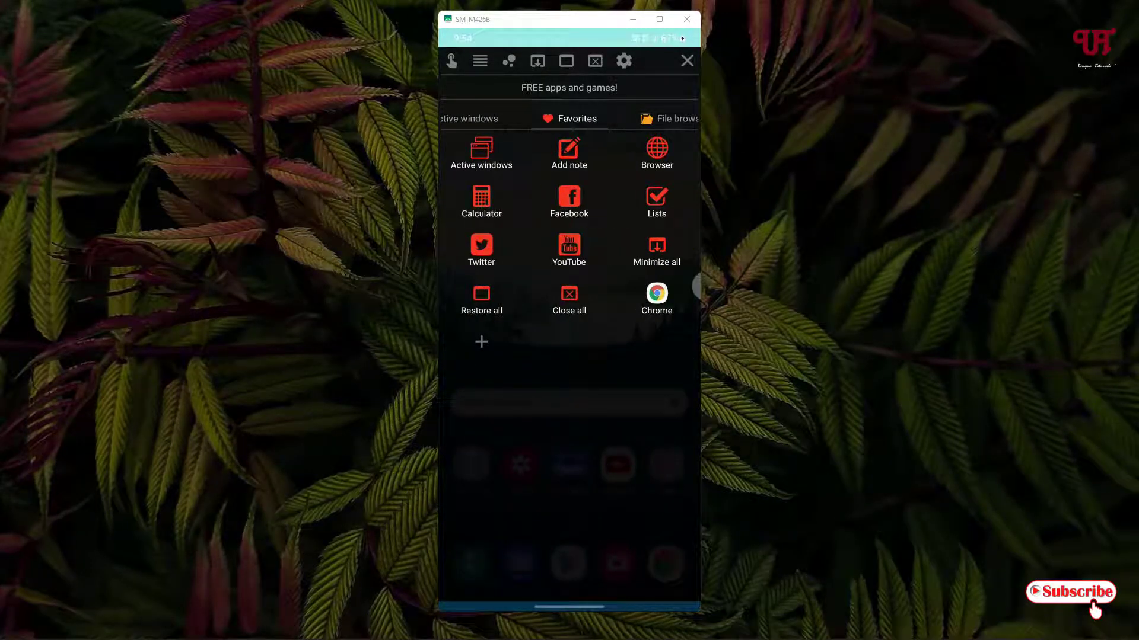
click(656, 293)
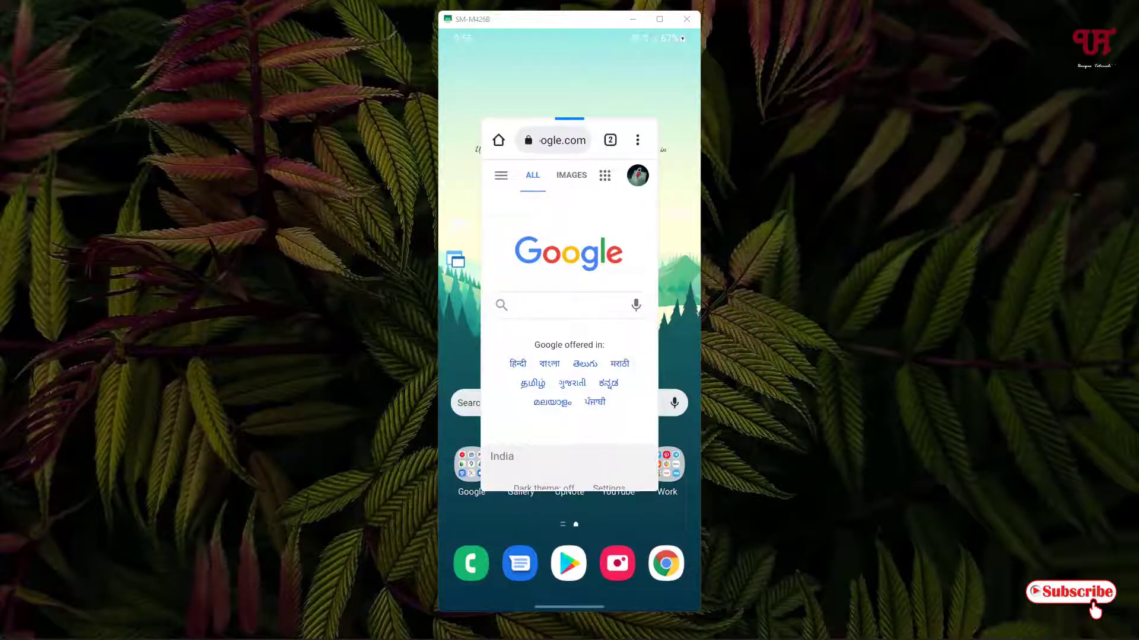
Collapse the floating Chrome window into a bubble and restore it
drag(573, 605, 583, 536)
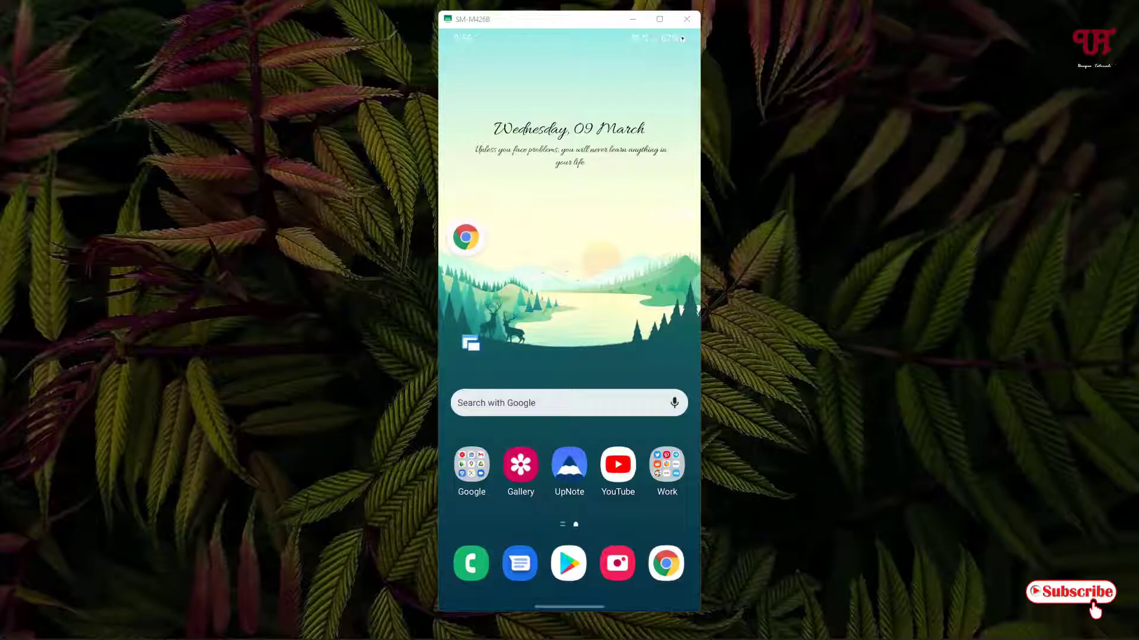
click(466, 237)
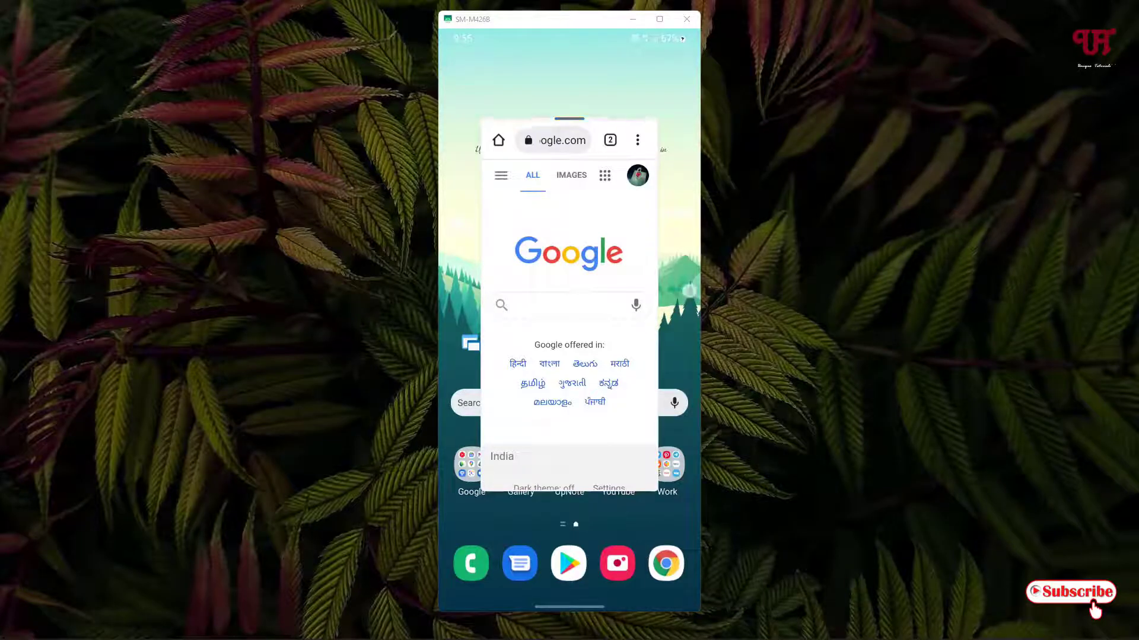
Close the floating Chrome window using its window options
click(688, 291)
click(569, 77)
click(569, 118)
click(624, 119)
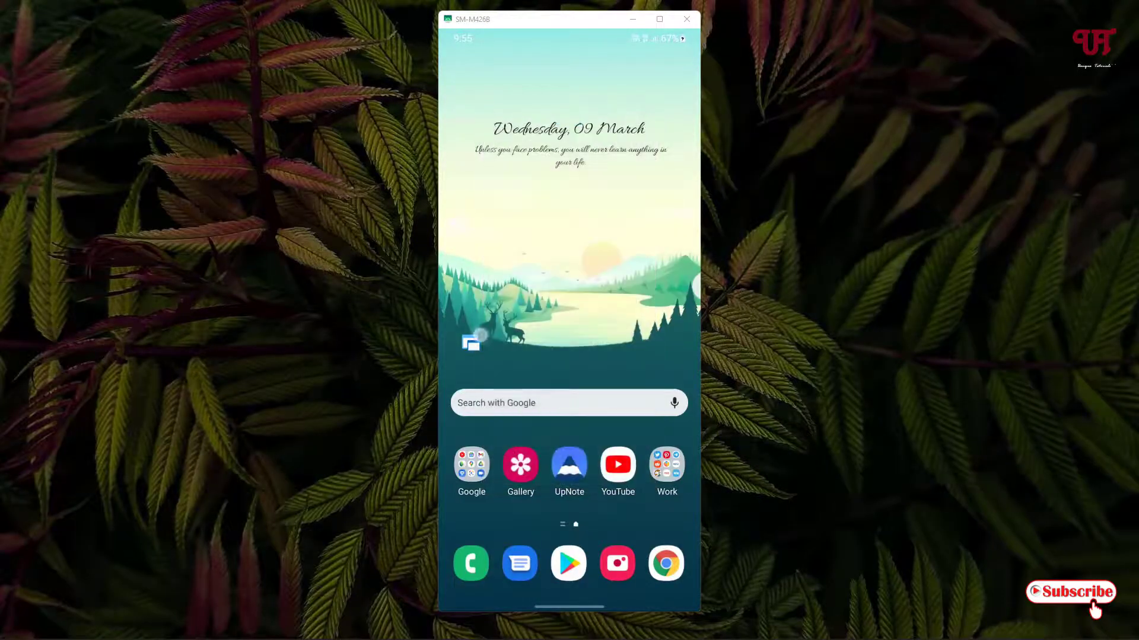
Open the favorites editor from the Favorites page of the floating menu
click(470, 343)
drag(644, 122, 510, 123)
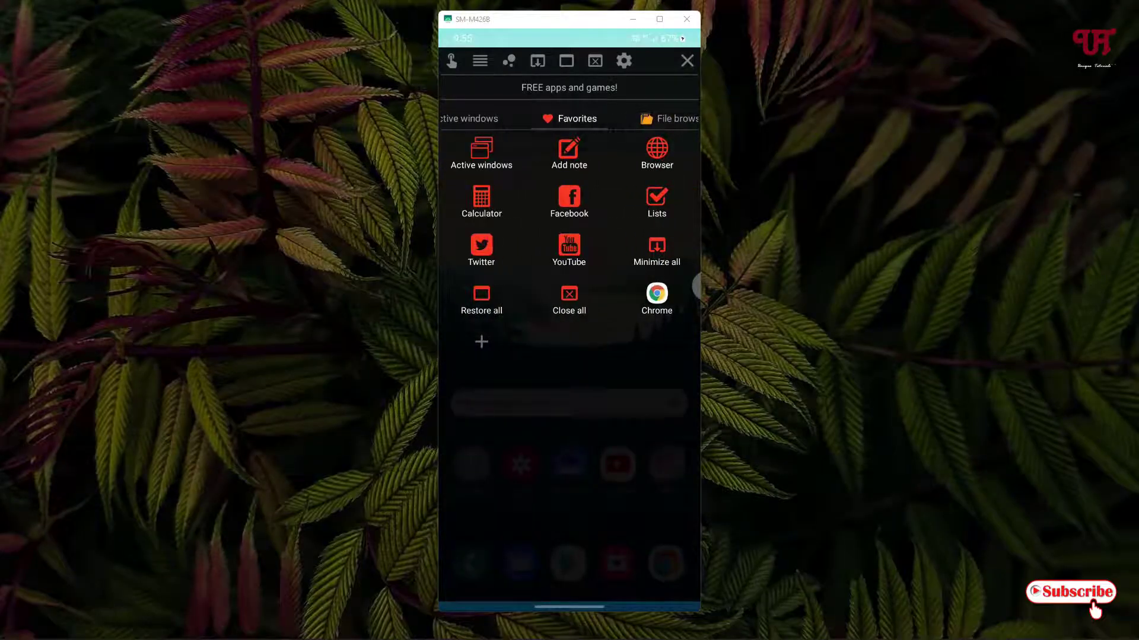
click(482, 341)
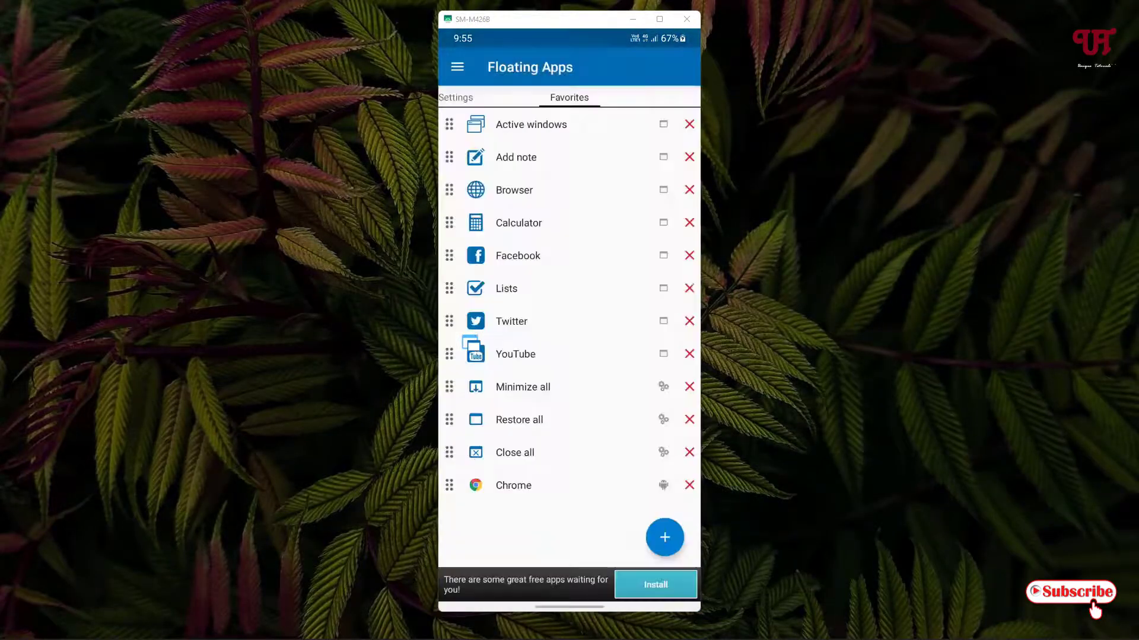
Browse the apps that can be added to the favorites and dismiss the list without adding any
click(664, 537)
scroll(569, 338, down, 10)
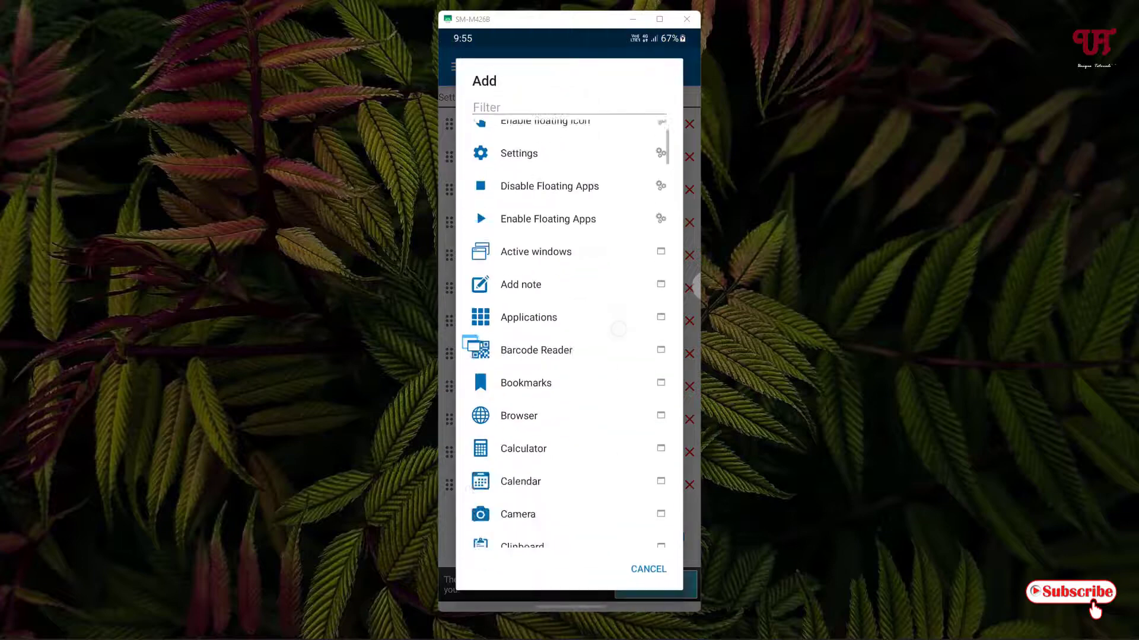
scroll(569, 338, down, 15)
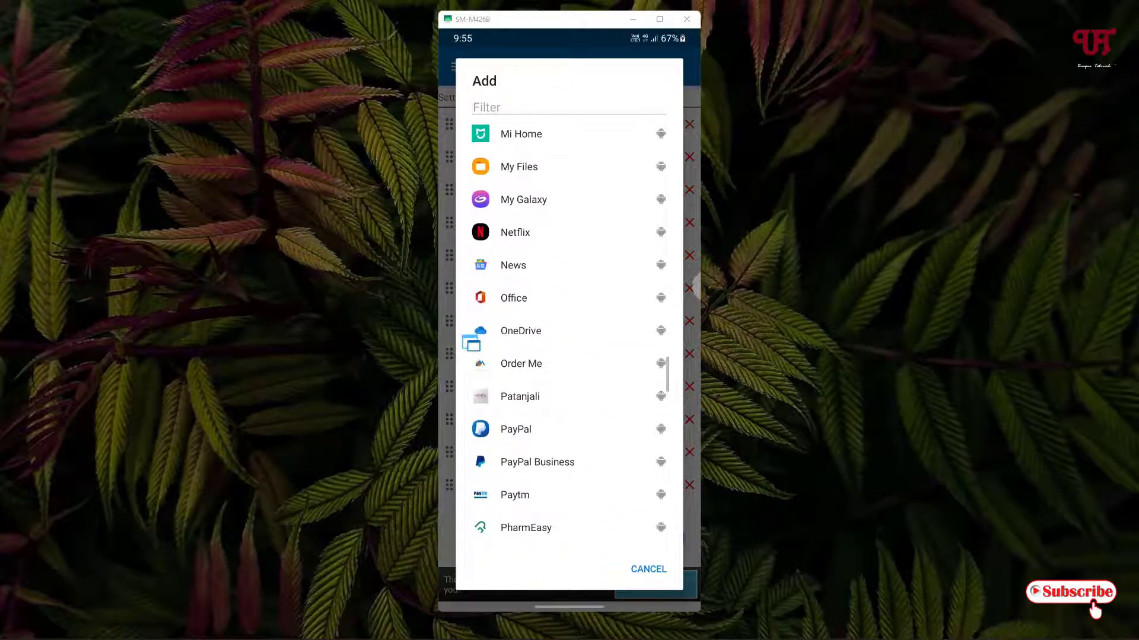
scroll(569, 338, down, 4)
click(648, 569)
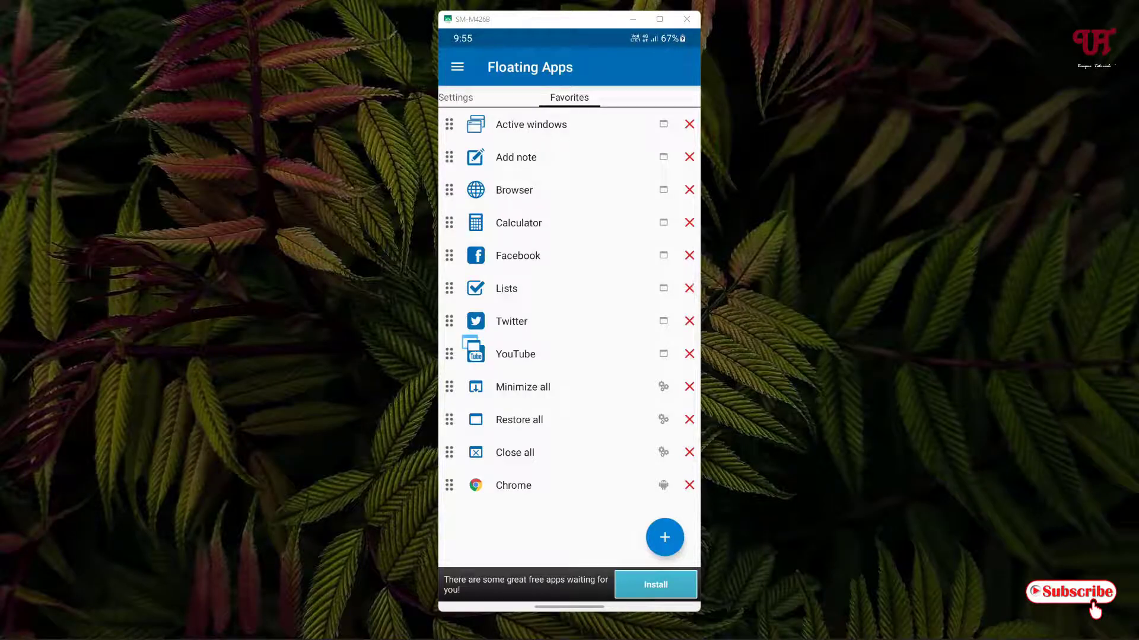
Return to the home screen and open Chrome in a floating window through the floating menu
drag(698, 435, 653, 435)
drag(568, 607, 561, 540)
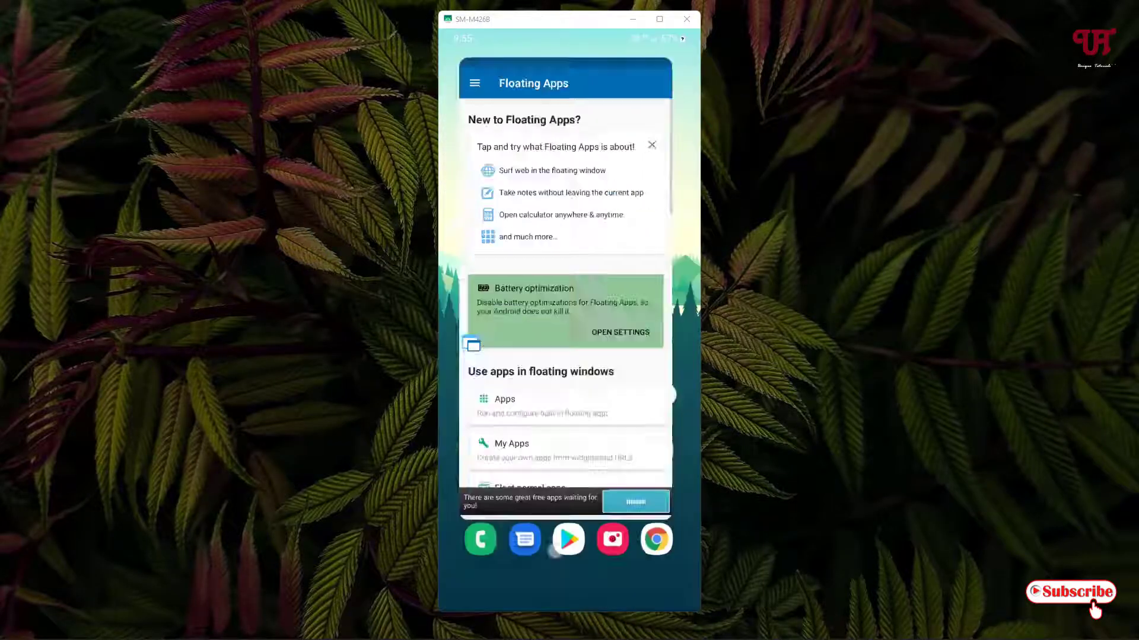
click(696, 287)
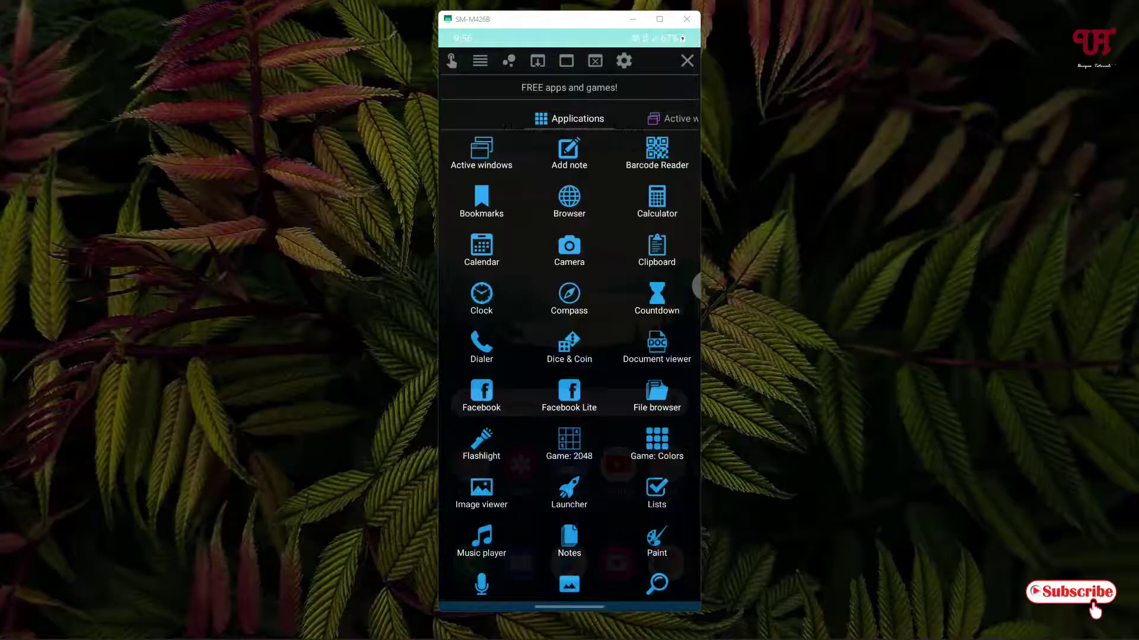
drag(635, 426, 540, 415)
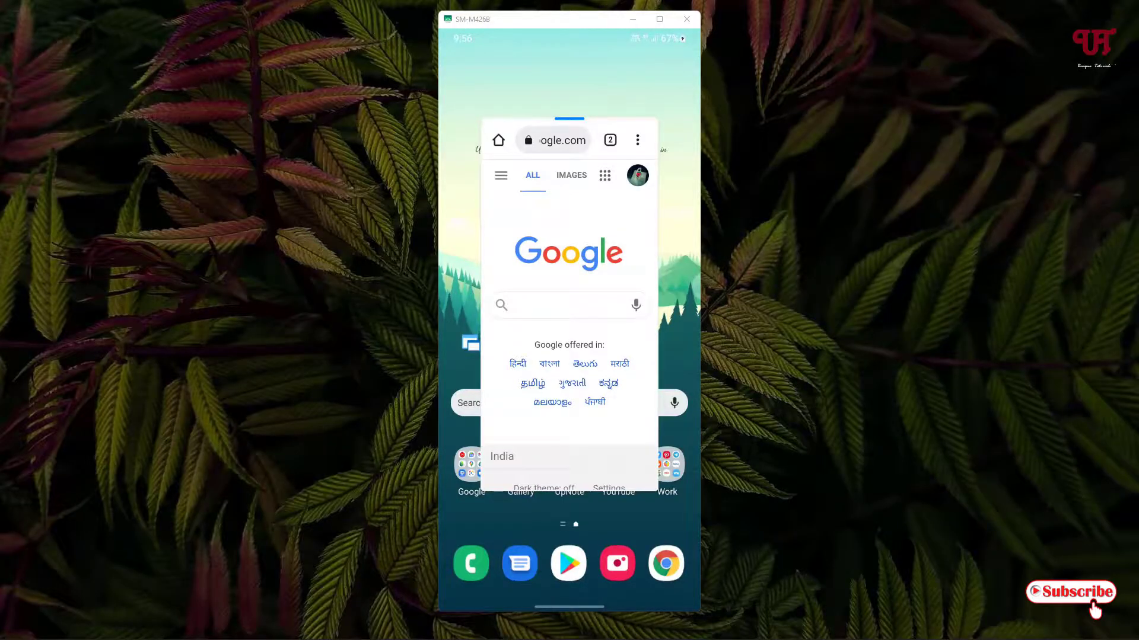
Close the floating Chrome window with its window controls
click(569, 119)
click(624, 119)
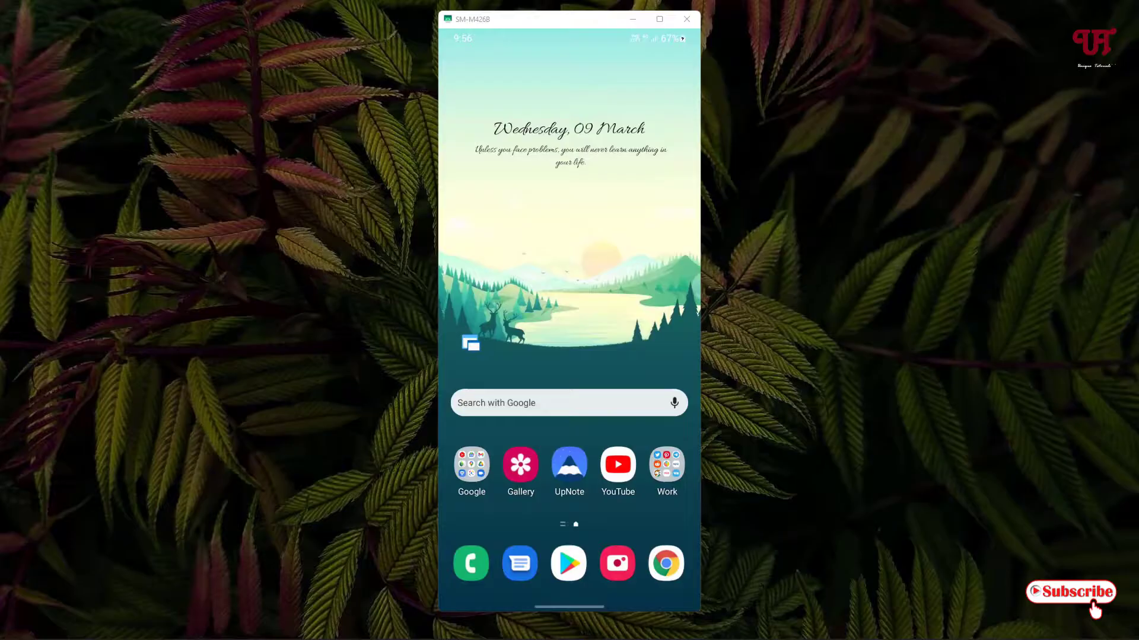